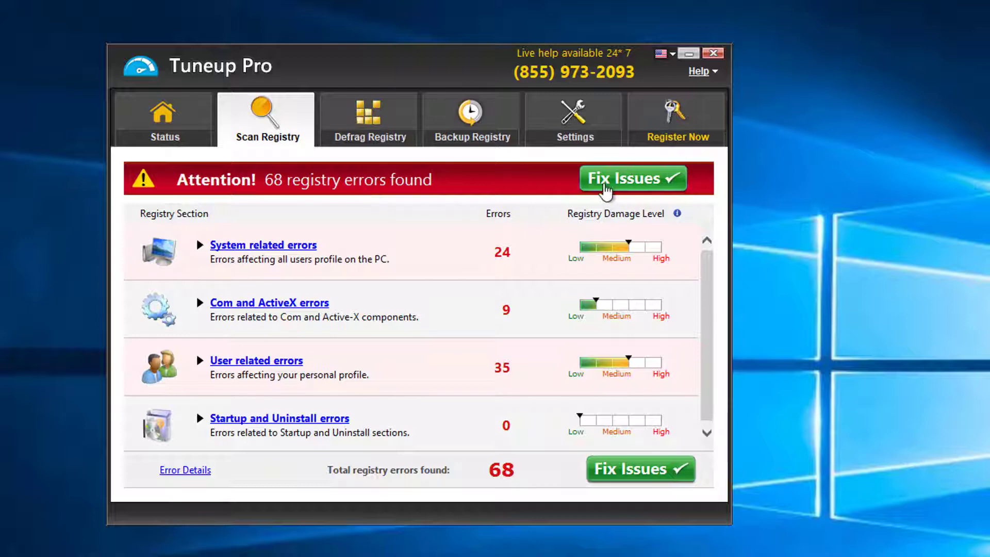
Fix Tuneup Pro's 68 registry errors, bringing up its purchase or fix-15-free offer.
left_click(596, 185)
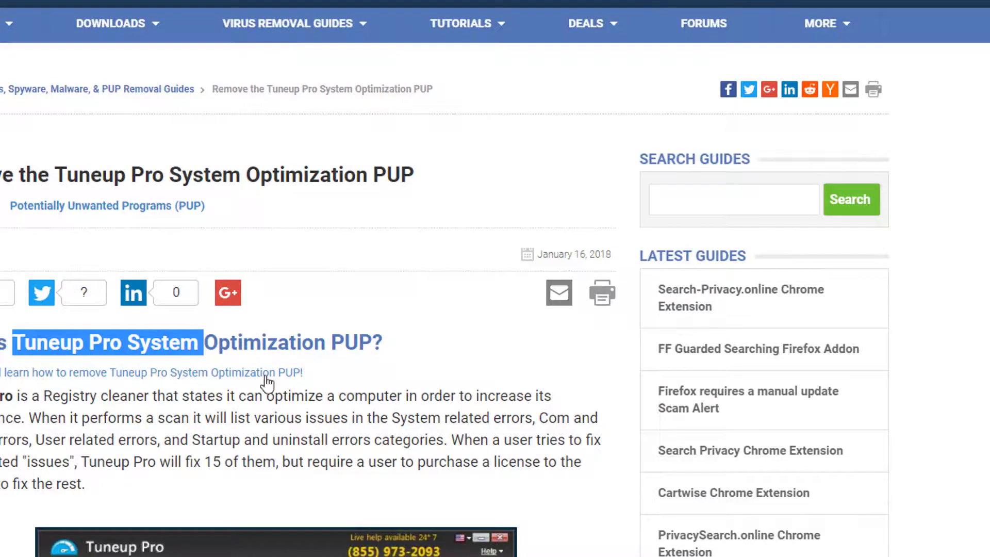
Read BleepingComputer's Tuneup Pro removal guide in Chrome, then switch back to the Windows 10 VM.
scroll(296, 209, "down", 4)
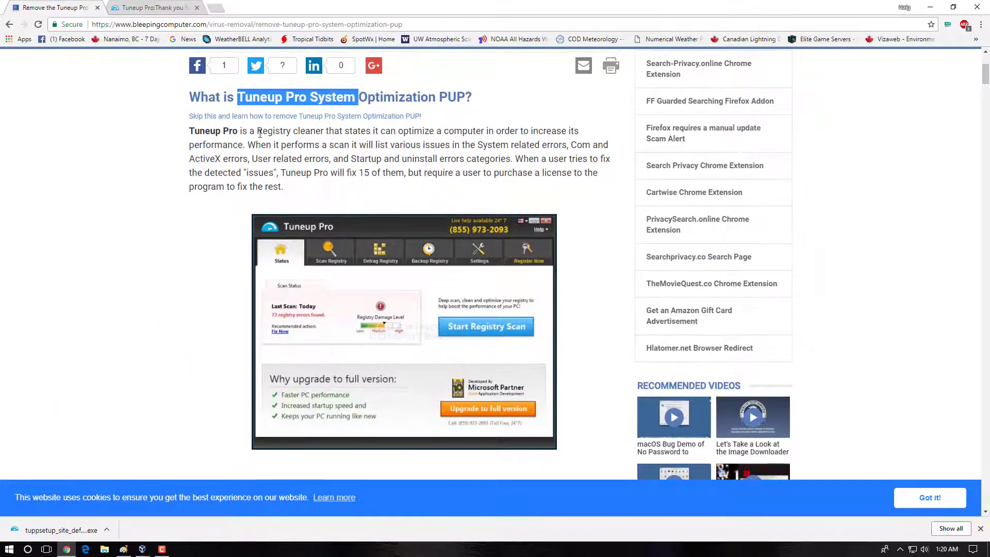
left_click(260, 133)
scroll(309, 232, "down", 20)
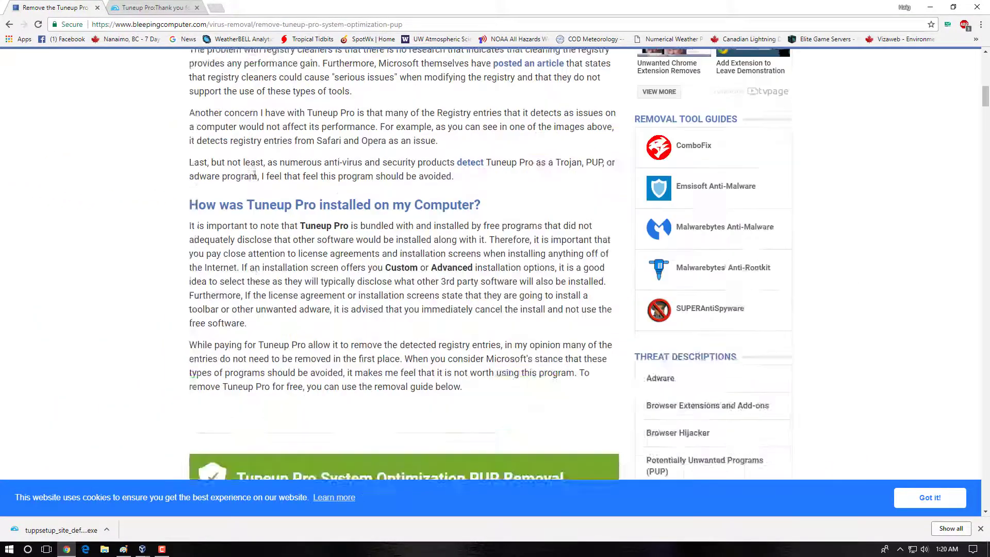
scroll(377, 279, "down", 15)
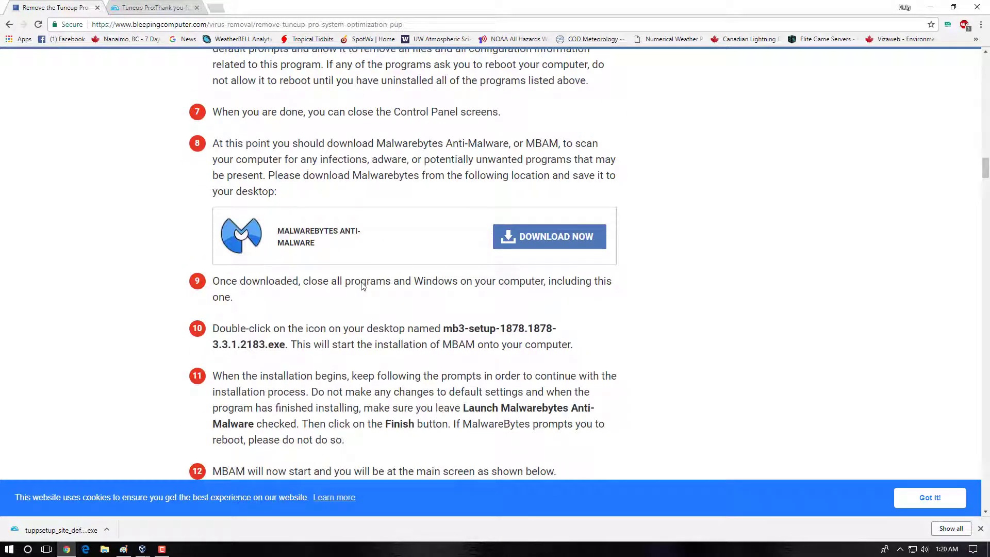
scroll(362, 285, "up", 15)
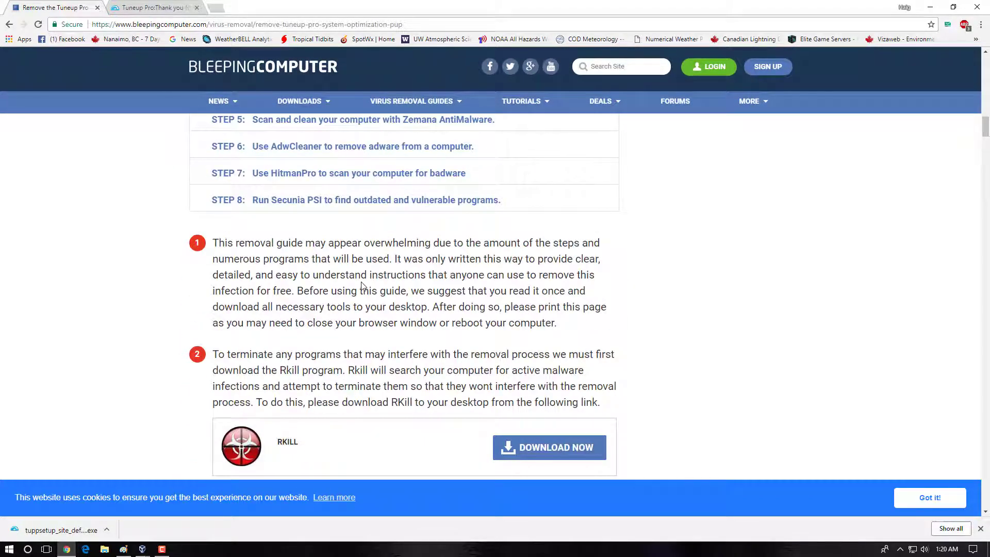
scroll(363, 285, "up", 9)
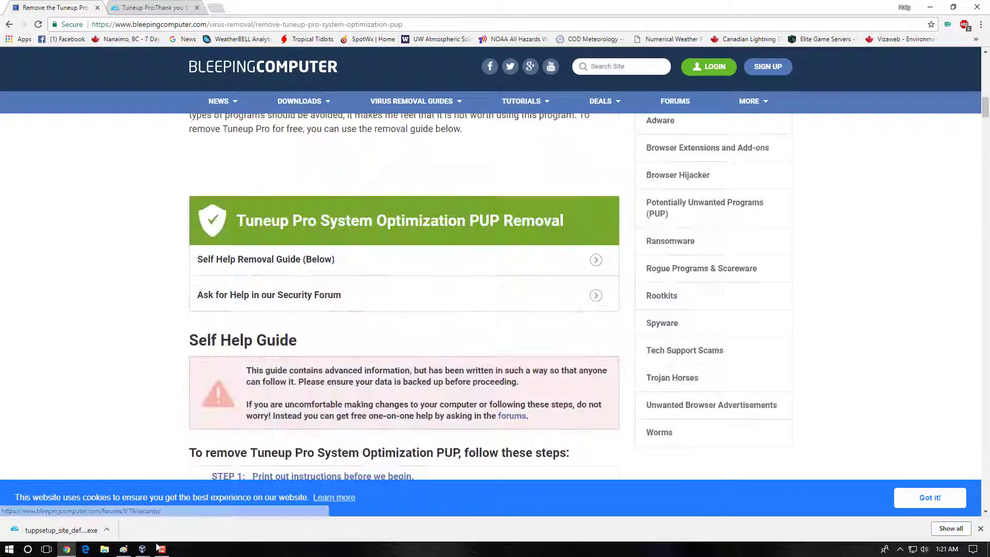
mouse_move(158, 550)
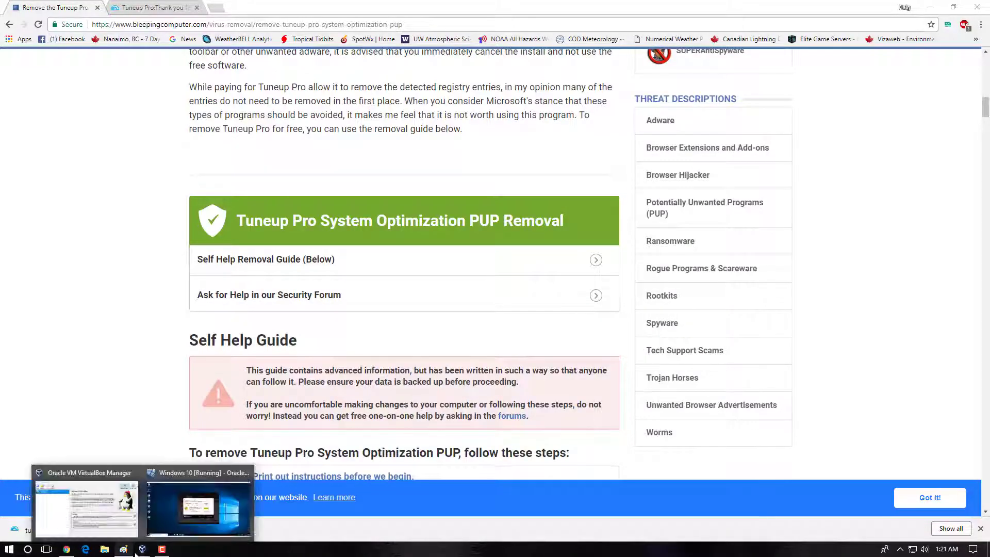
left_click(203, 515)
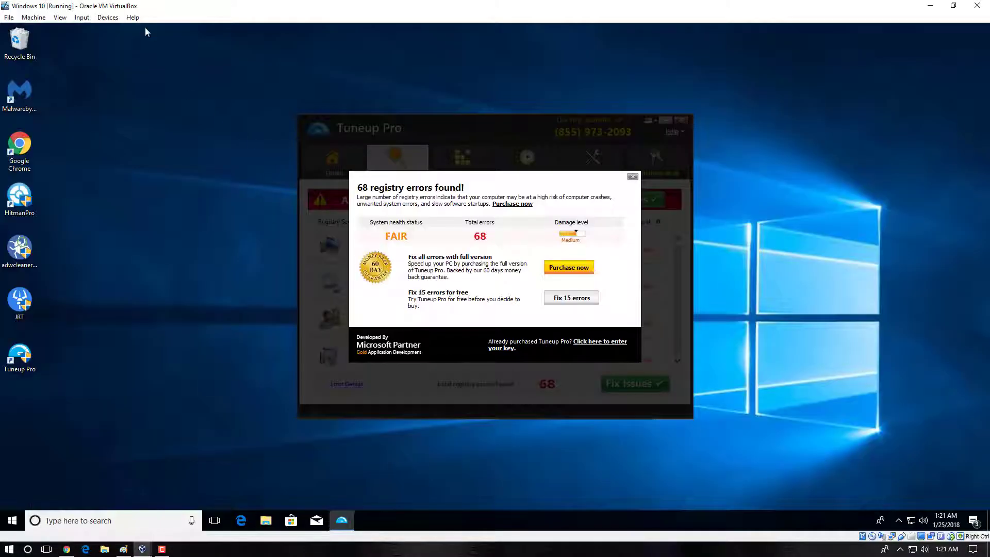
Put the VM in full-screen mode and dismiss Tuneup Pro's registry purchase popup.
left_click(59, 17)
left_click(82, 30)
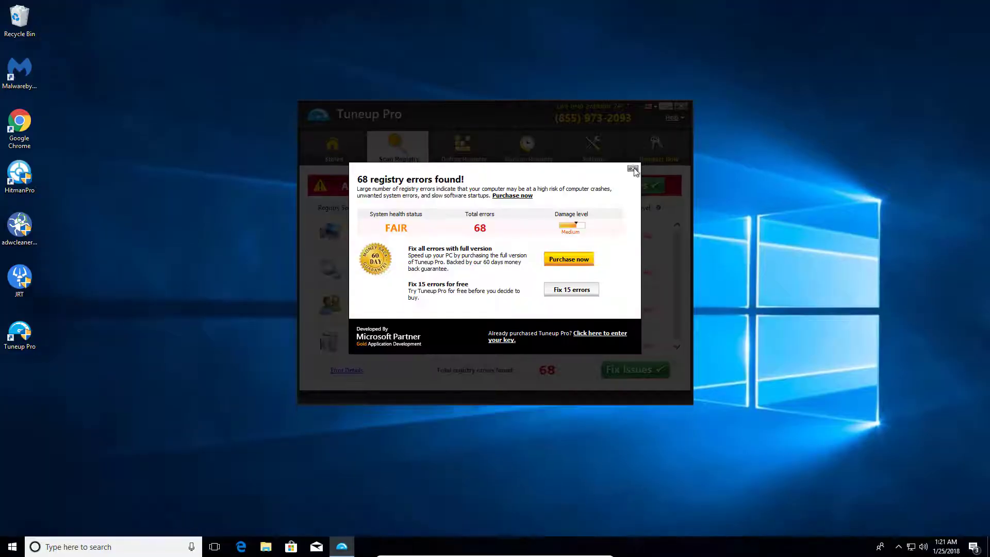
left_click(633, 170)
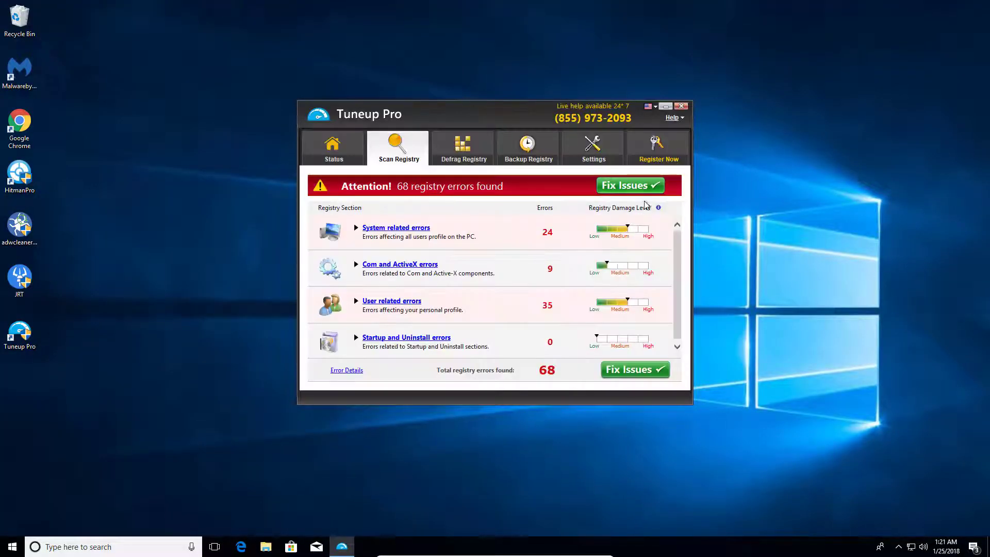
left_click_drag(340, 131, 280, 146)
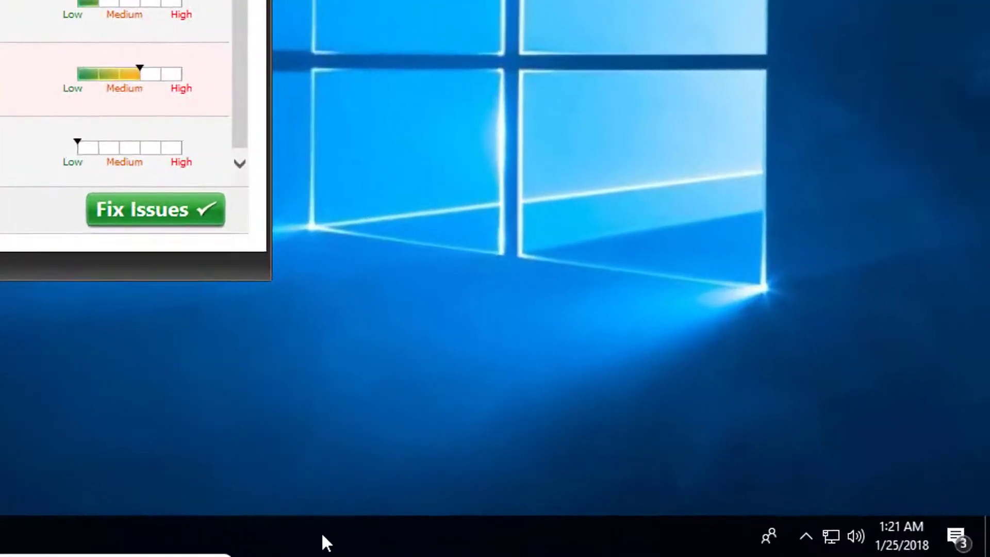
End the Tuneup Pro task in Task Manager, then close Task Manager.
right_click(660, 544)
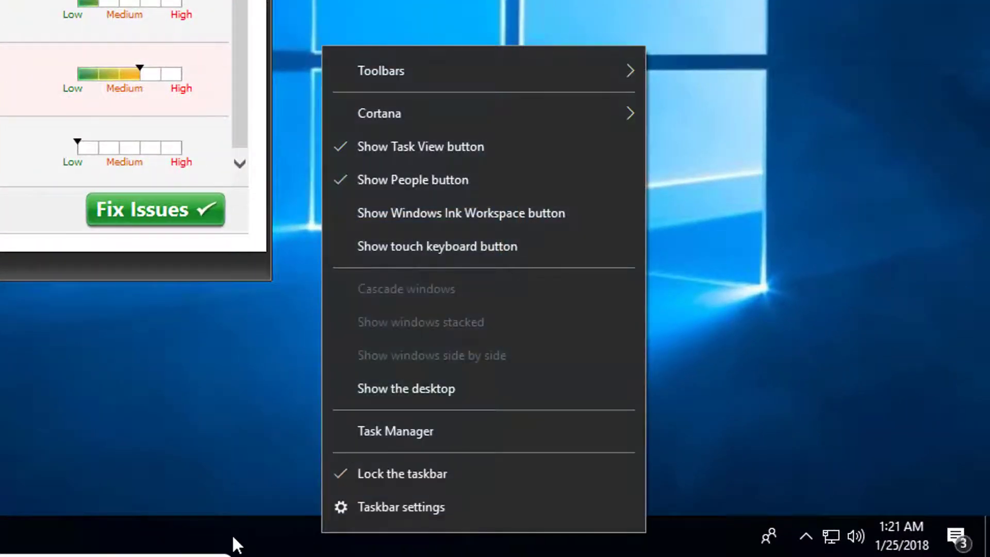
left_click(380, 436)
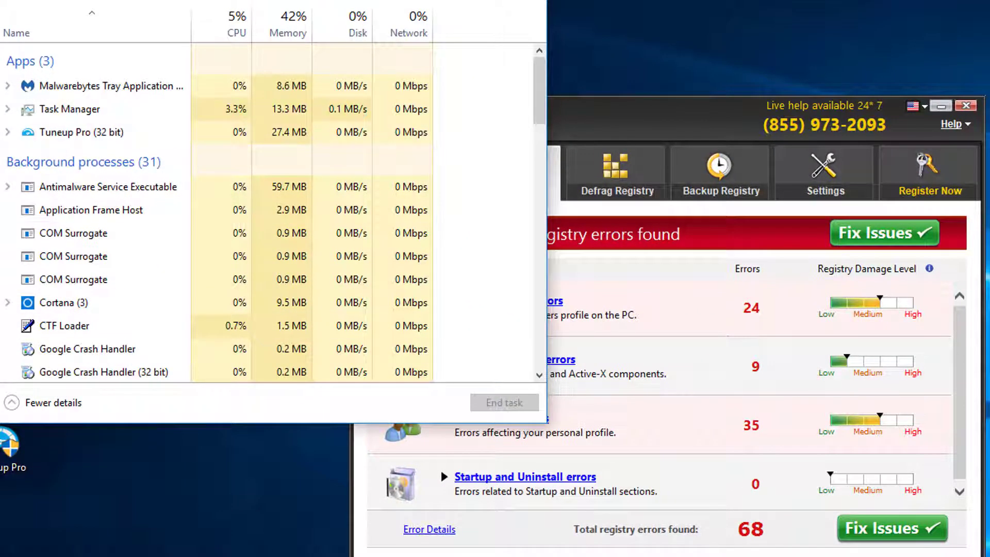
right_click(52, 128)
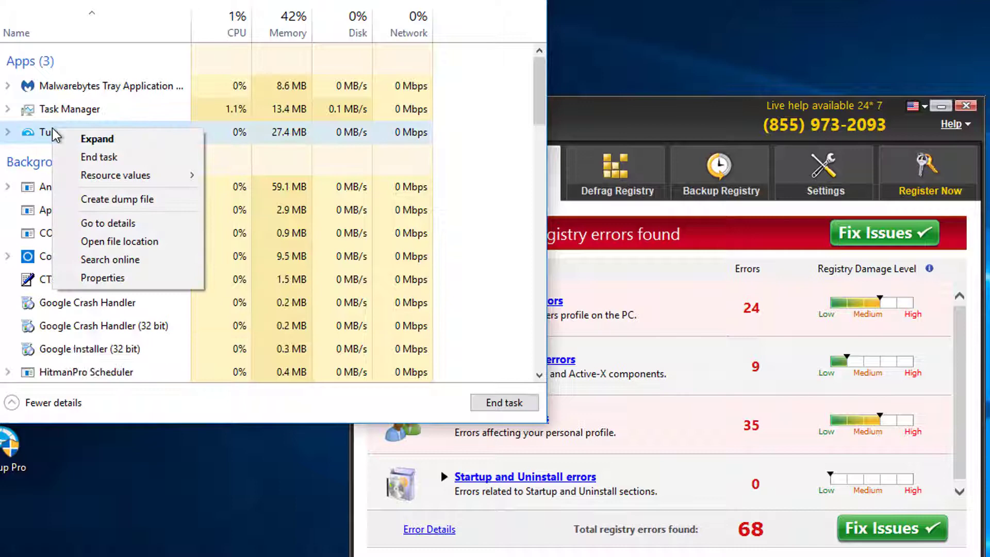
left_click(101, 158)
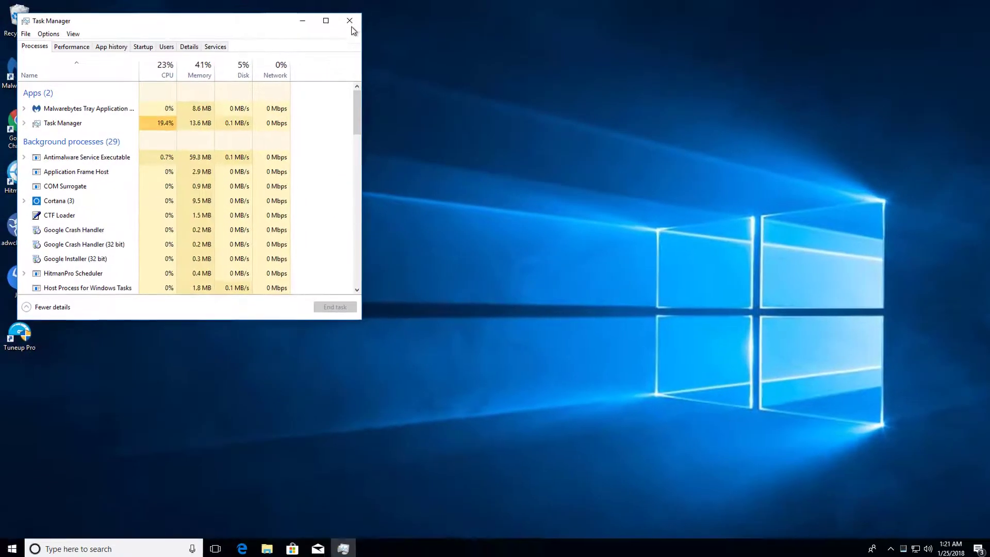
left_click(353, 17)
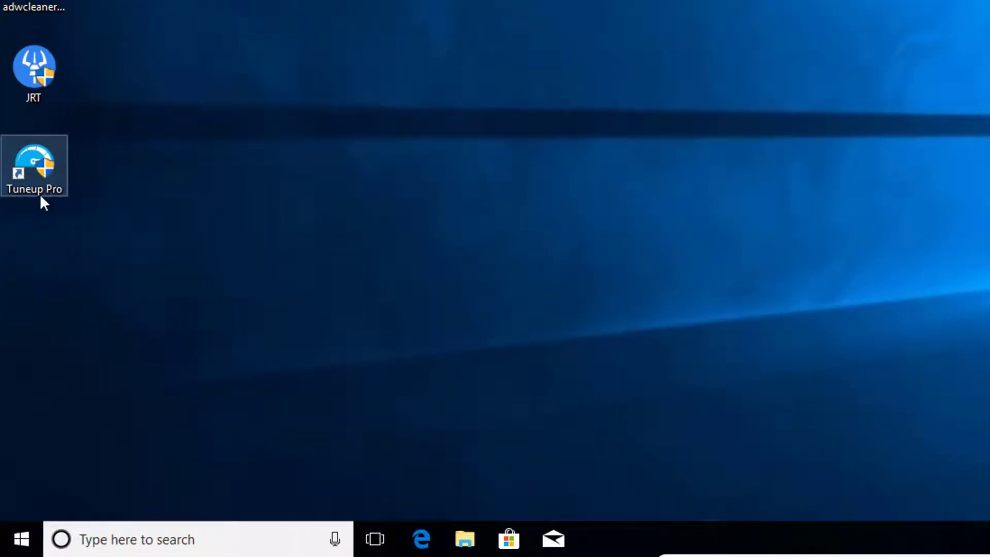
Open the Tuneup Pro shortcut's file location in Program Files (x86) and run unins000.
right_click(35, 163)
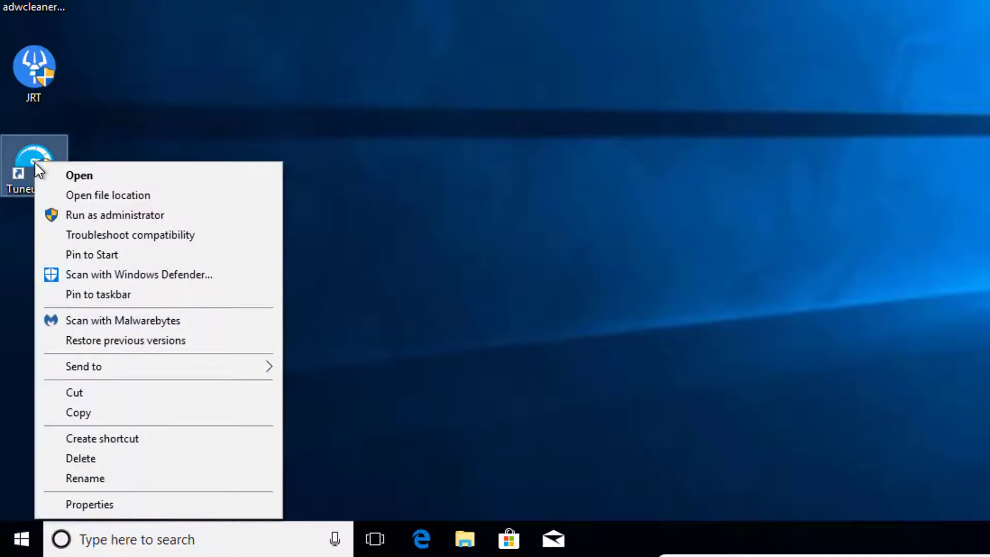
left_click(89, 503)
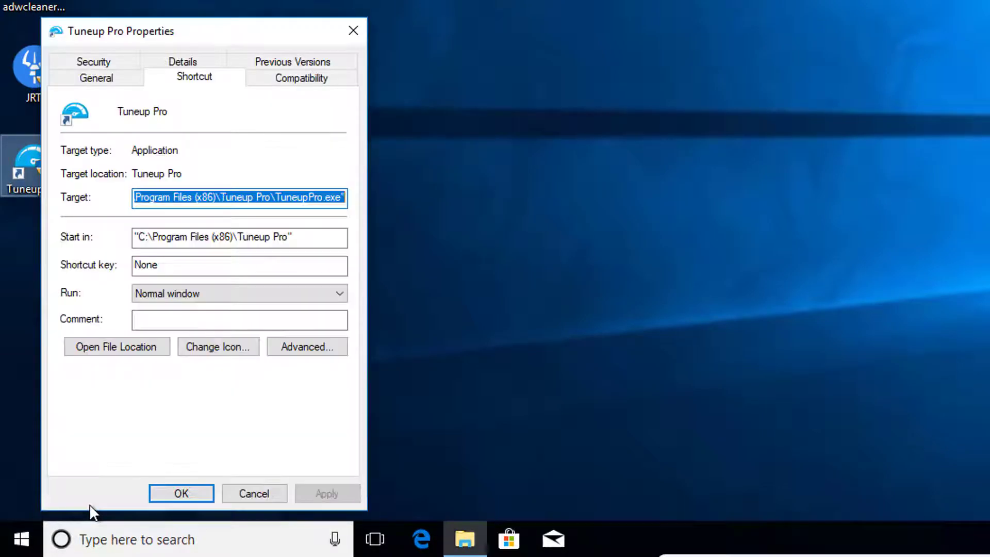
left_click(117, 351)
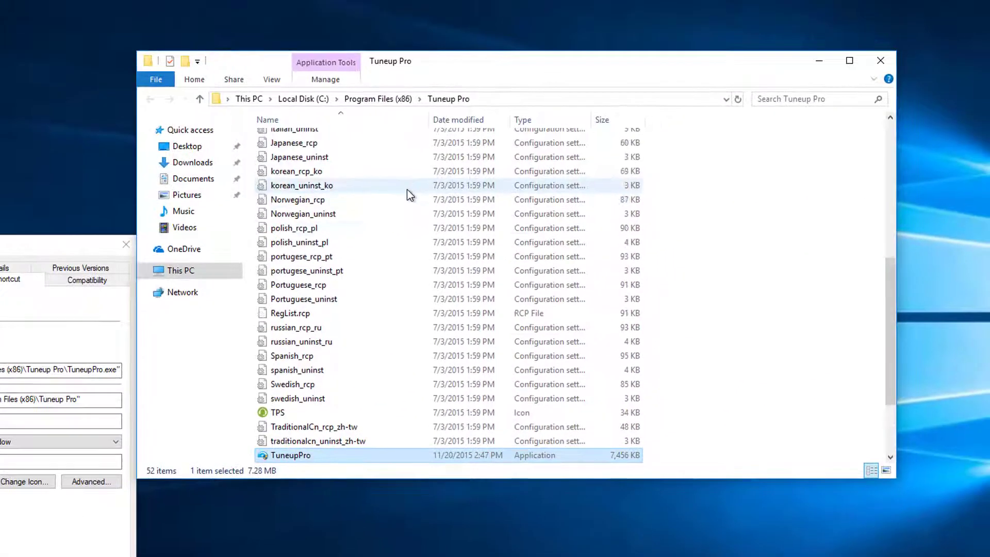
scroll(407, 191, "down", 3)
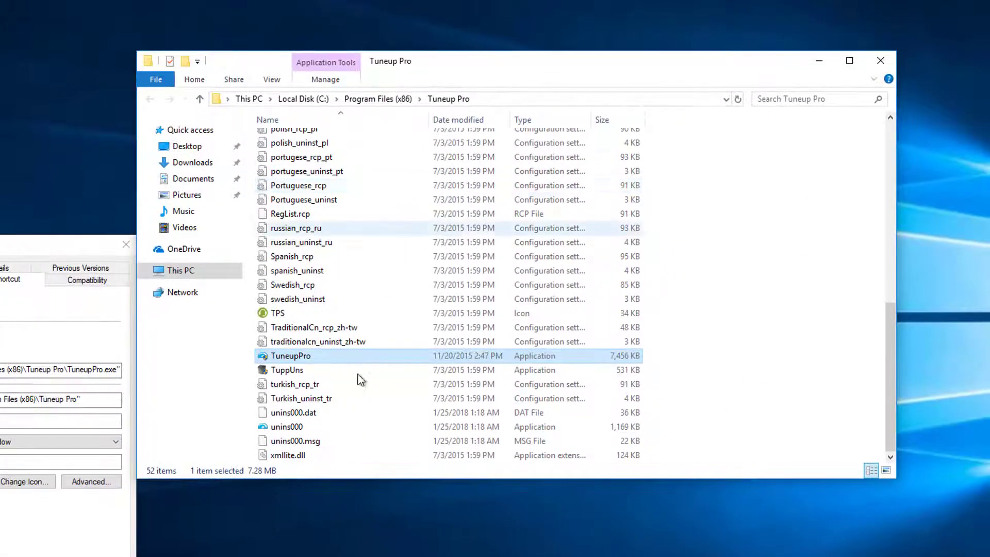
left_click(289, 426)
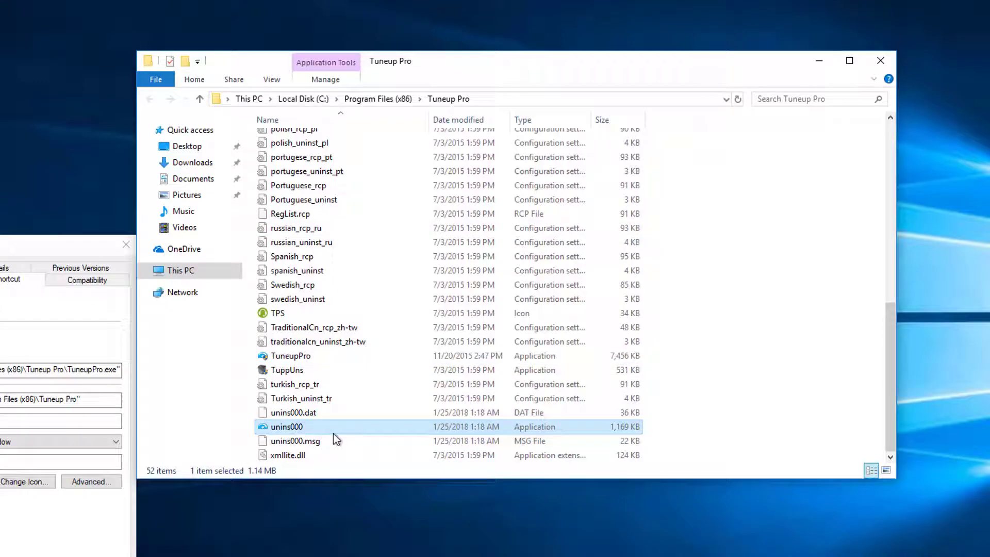
double_click(287, 428)
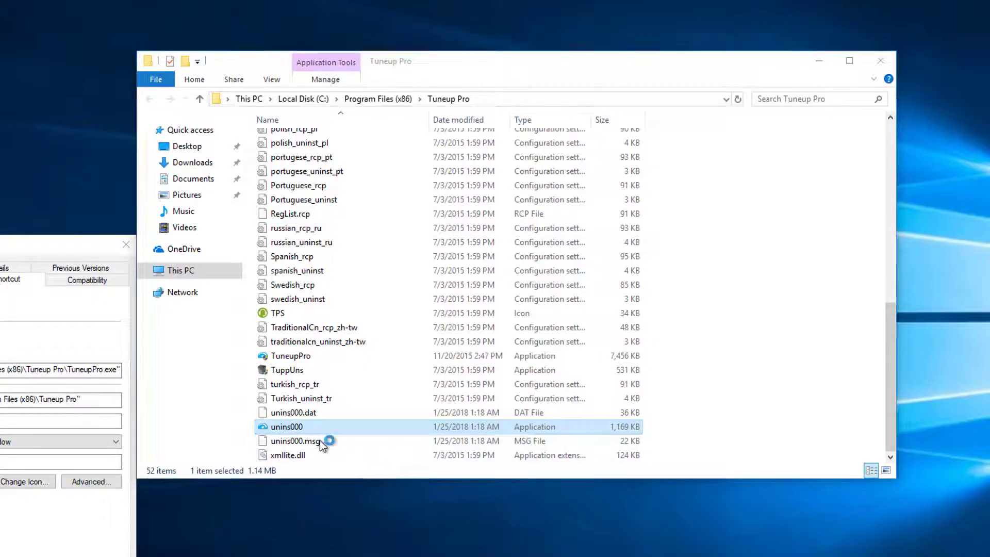
Fully uninstall Tuneup Pro, declining the support offer, and acknowledge the success message.
left_click(446, 361)
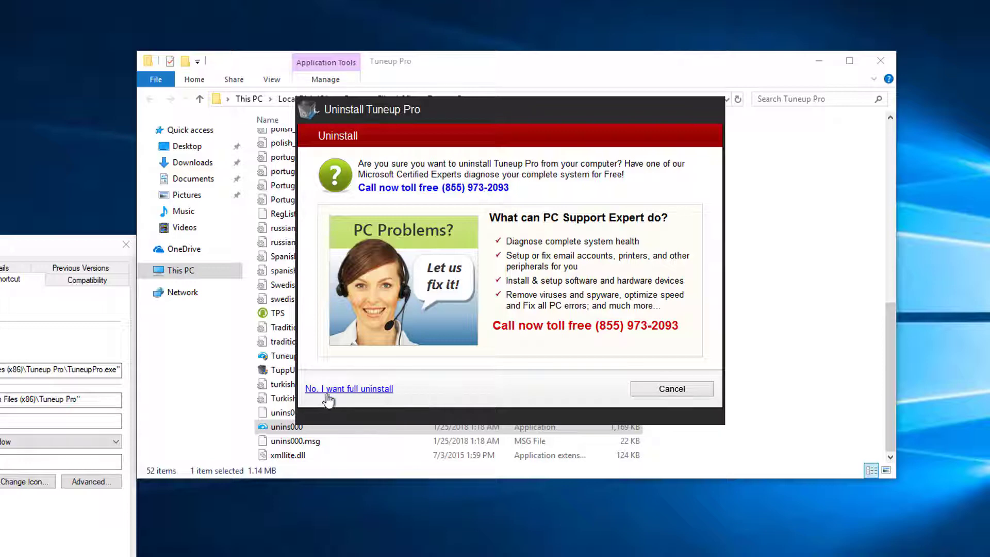
left_click(337, 390)
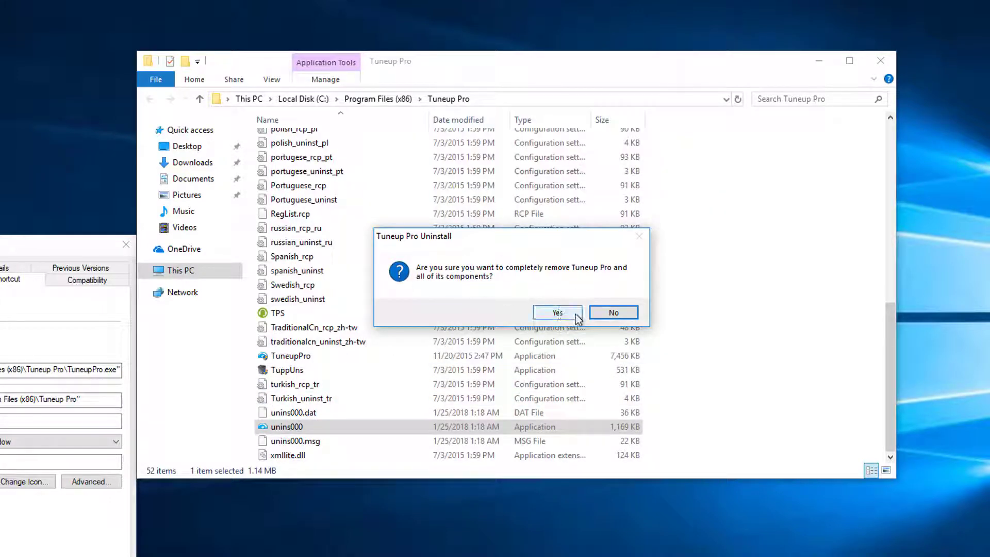
left_click(556, 313)
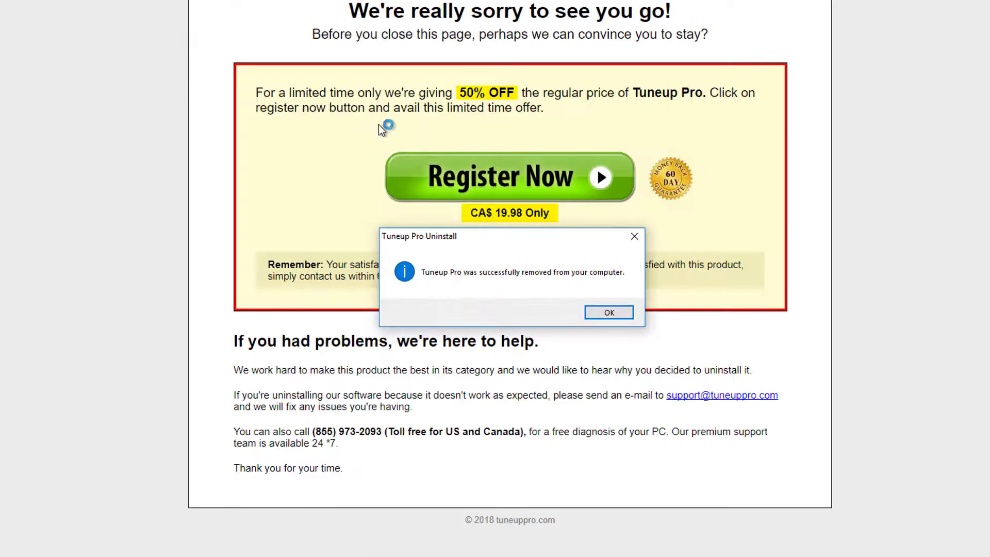
left_click(602, 314)
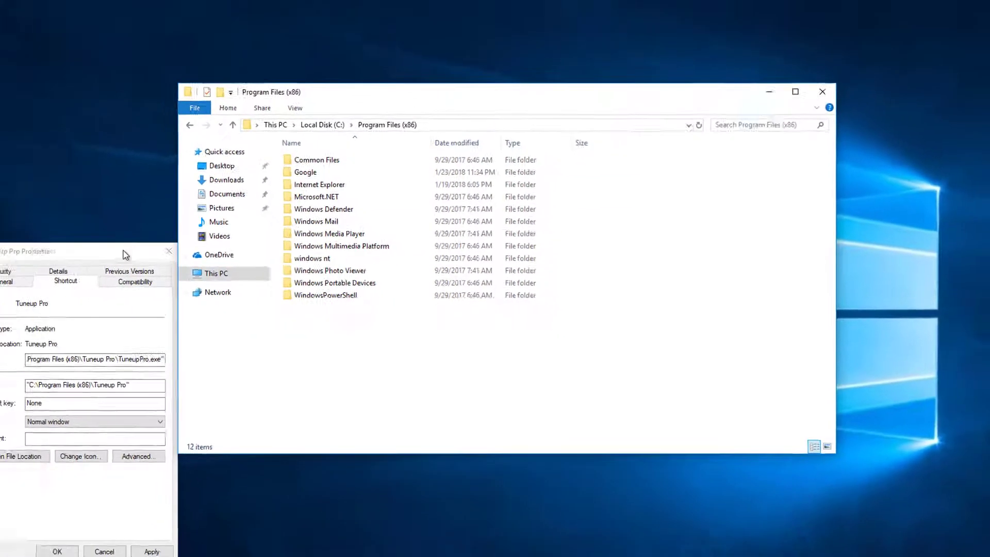
left_click(168, 251)
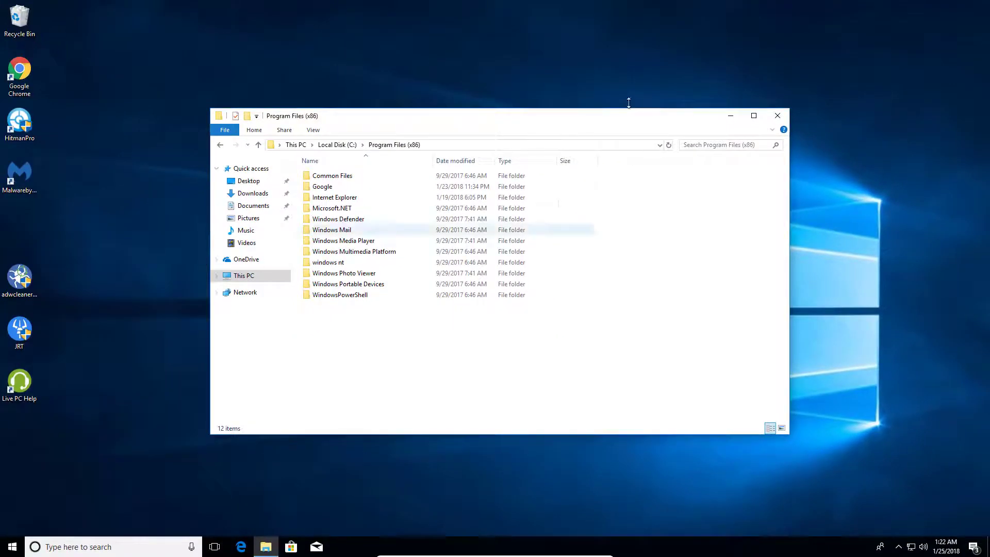
Close the Program Files (x86) window and rearrange the adwcleaner and JRT desktop shortcuts.
left_click(778, 115)
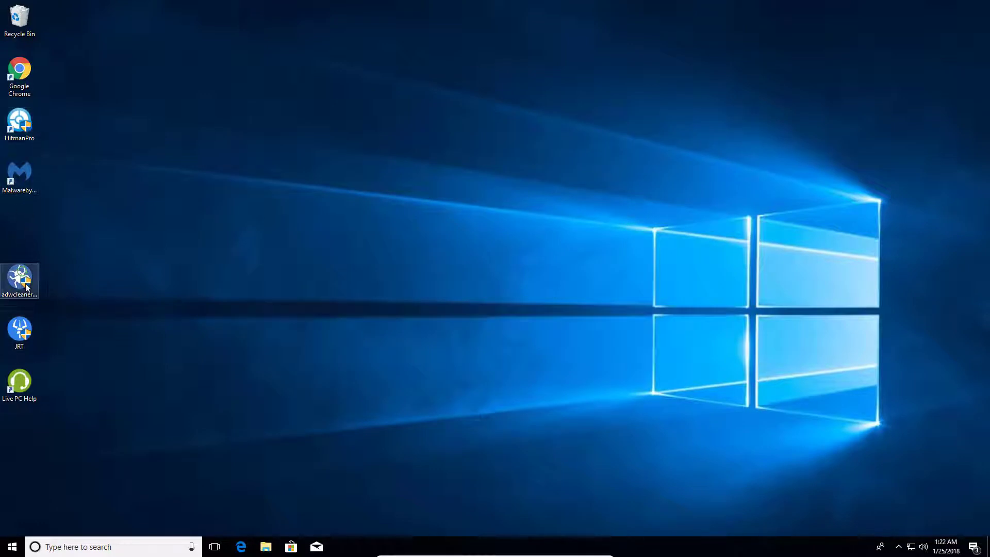
left_click_drag(20, 281, 7, 242)
left_click_drag(19, 331, 20, 281)
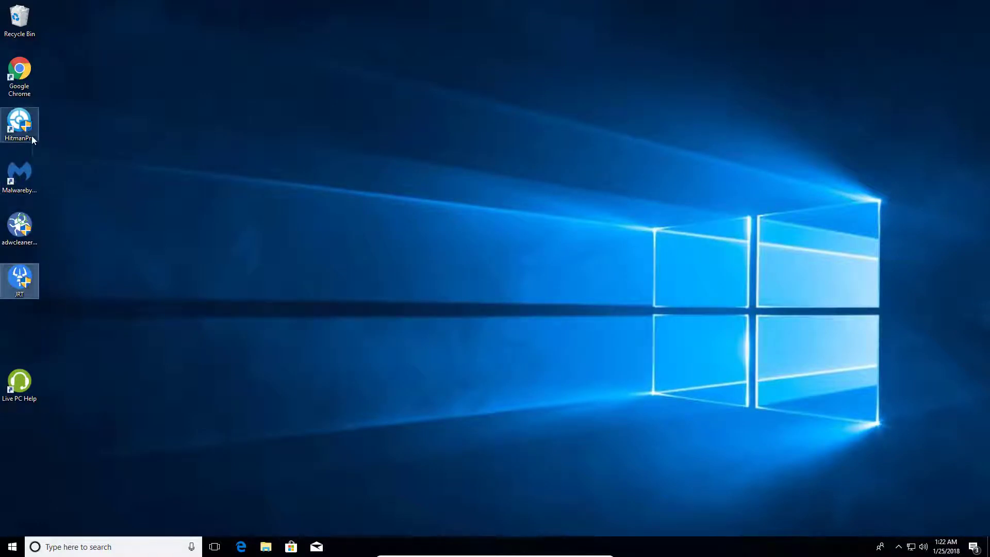
Launch Malwarebytes and start a threat scan of the computer.
left_click(16, 173)
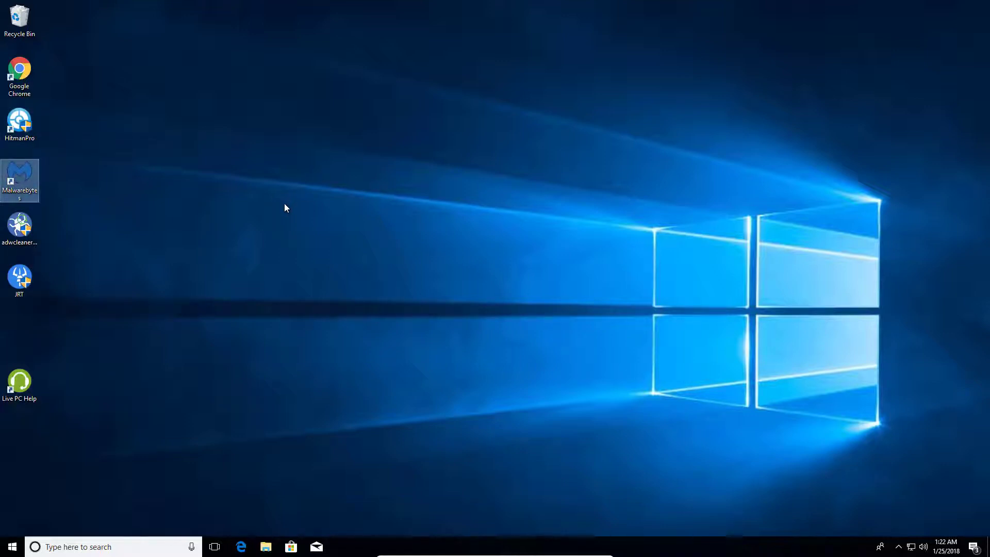
key("Return")
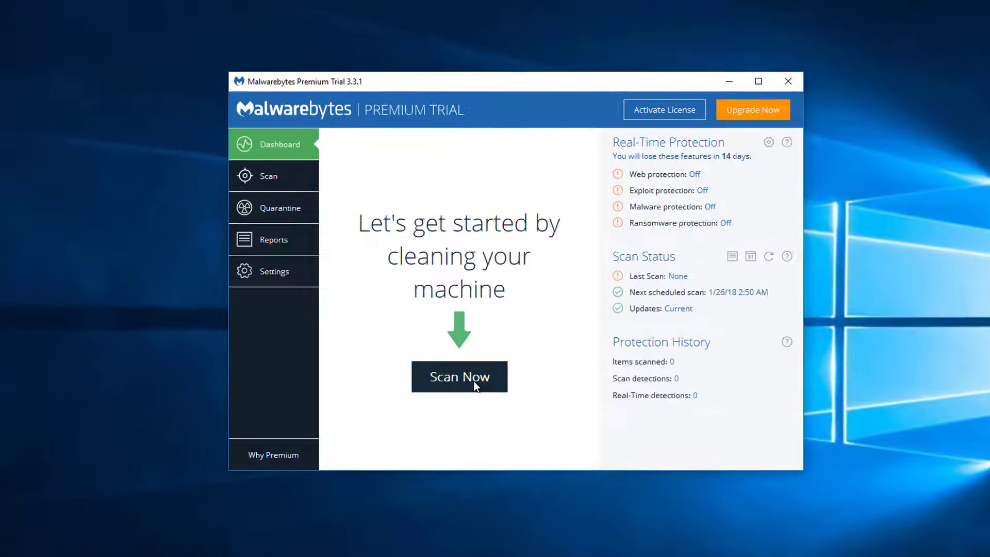
left_click(451, 358)
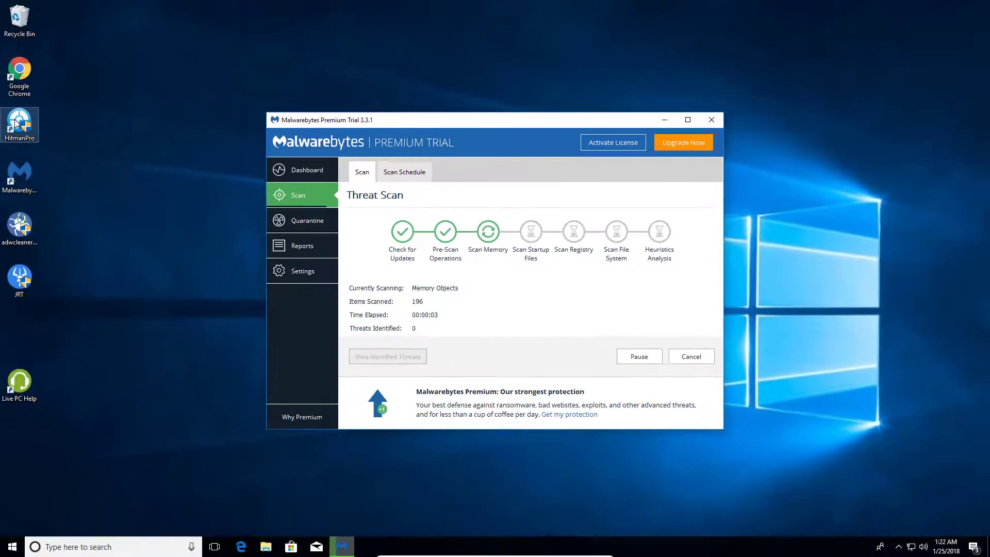
Launch HitmanPro, allow it through UAC, and start its computer scan.
double_click(15, 122)
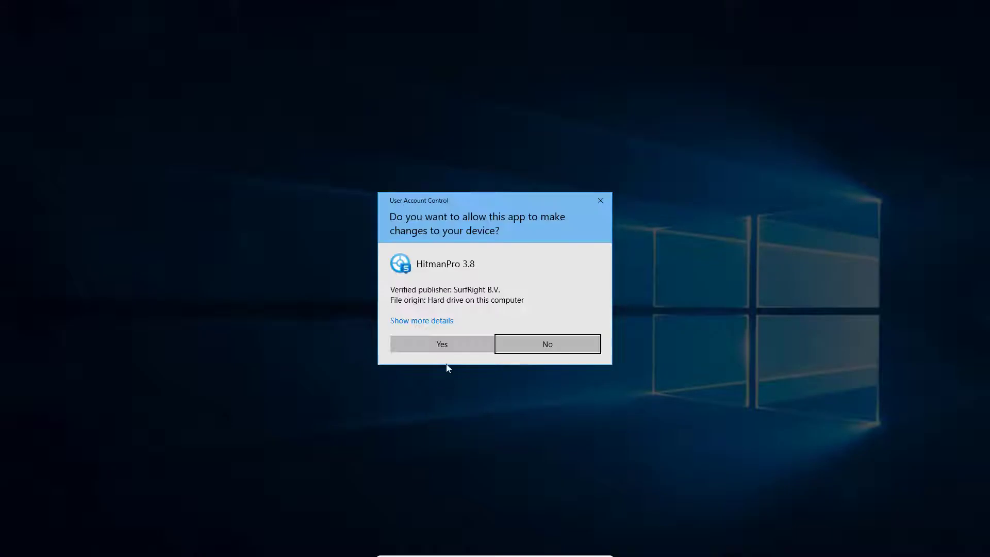
left_click(450, 345)
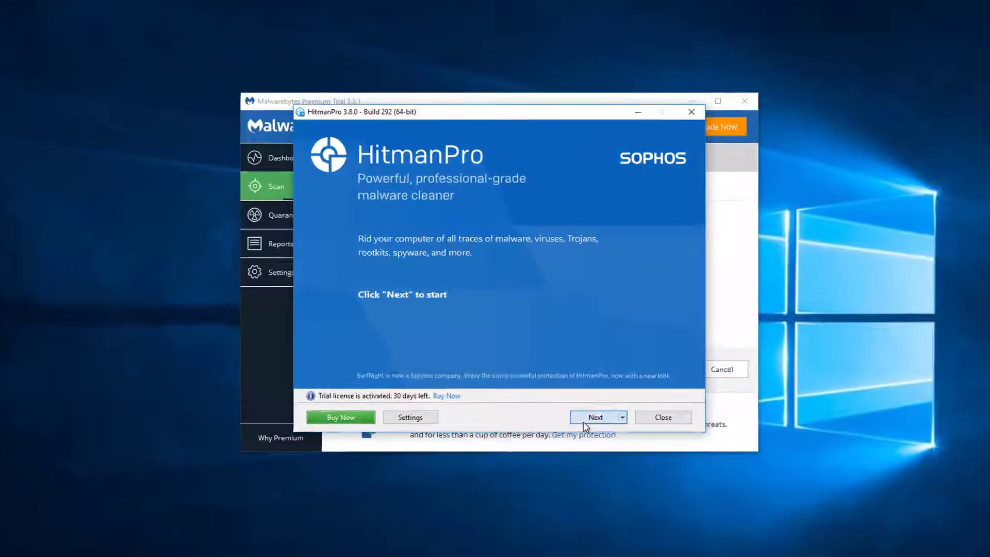
left_click(584, 399)
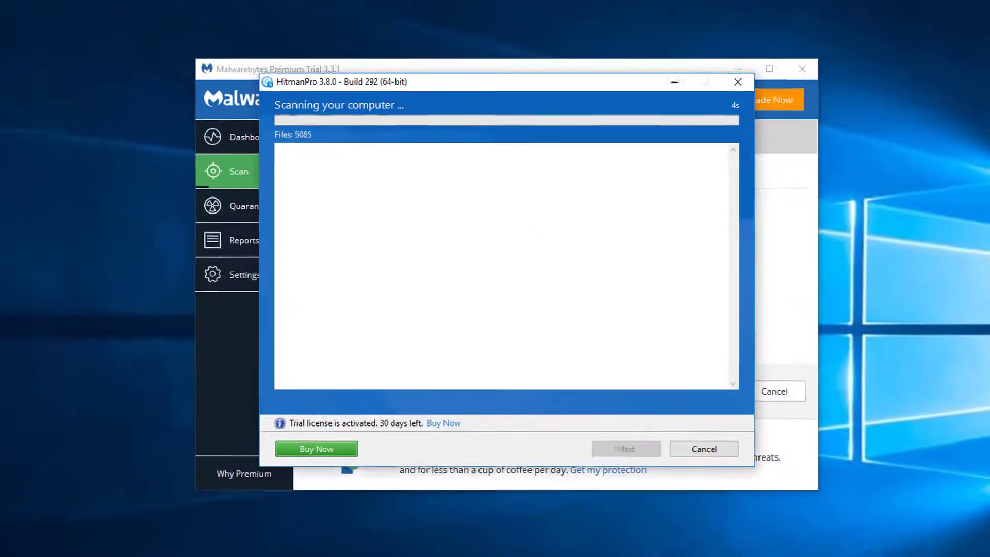
Launch AdwCleaner, allow it through UAC, and start its adware scan.
double_click(20, 230)
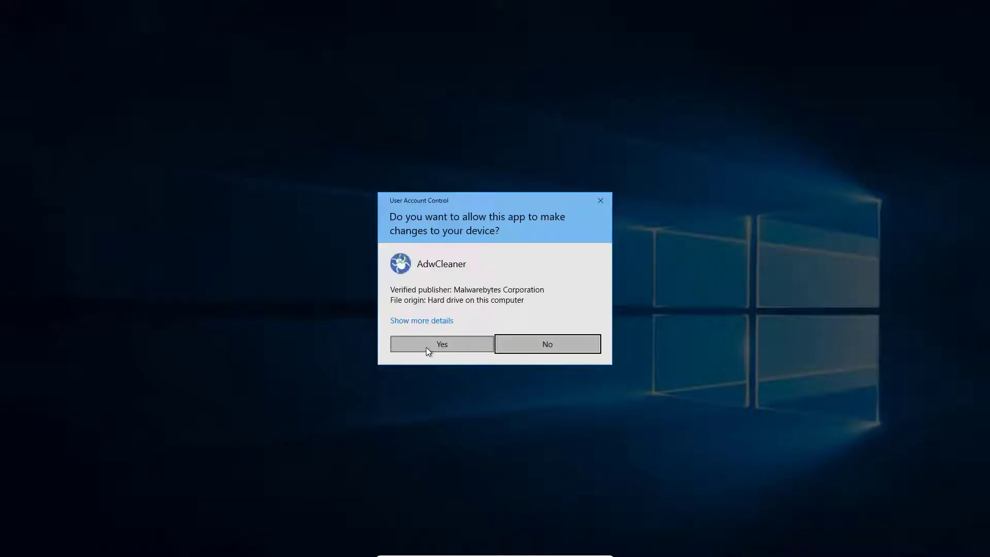
left_click(426, 347)
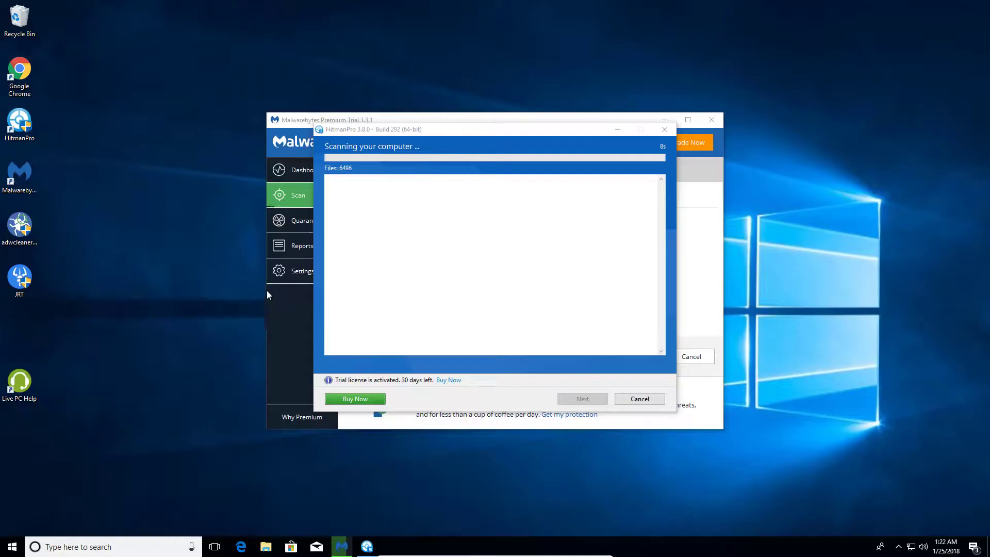
left_click(391, 258)
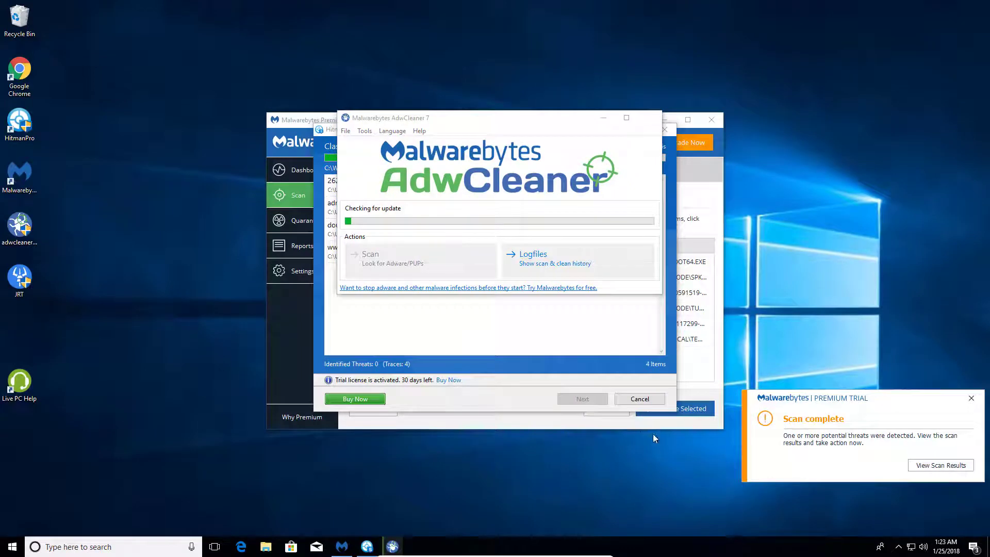
Open the Malwarebytes threat scan results and widen the Name column to show full threat names.
left_click(592, 421)
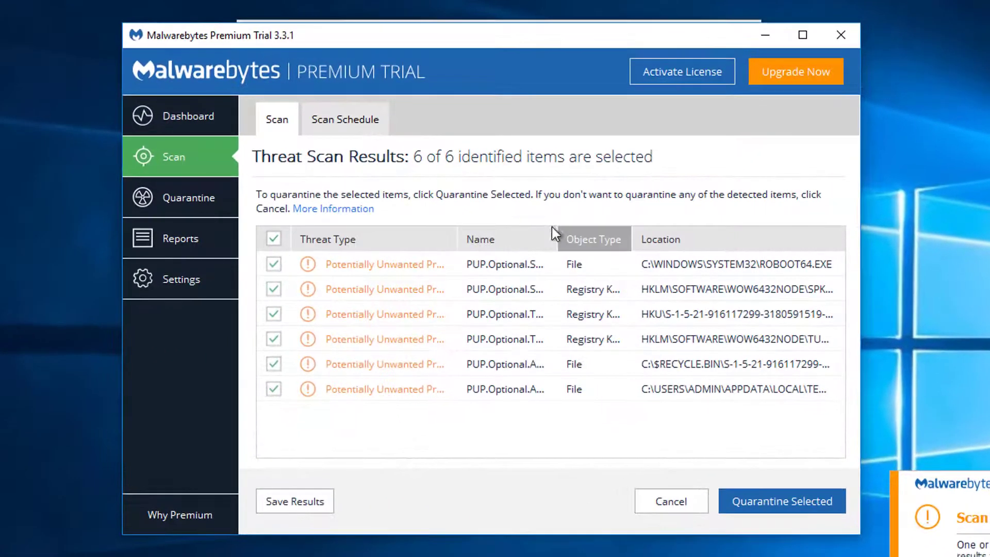
left_click_drag(535, 243, 639, 252)
left_click_drag(723, 249, 727, 249)
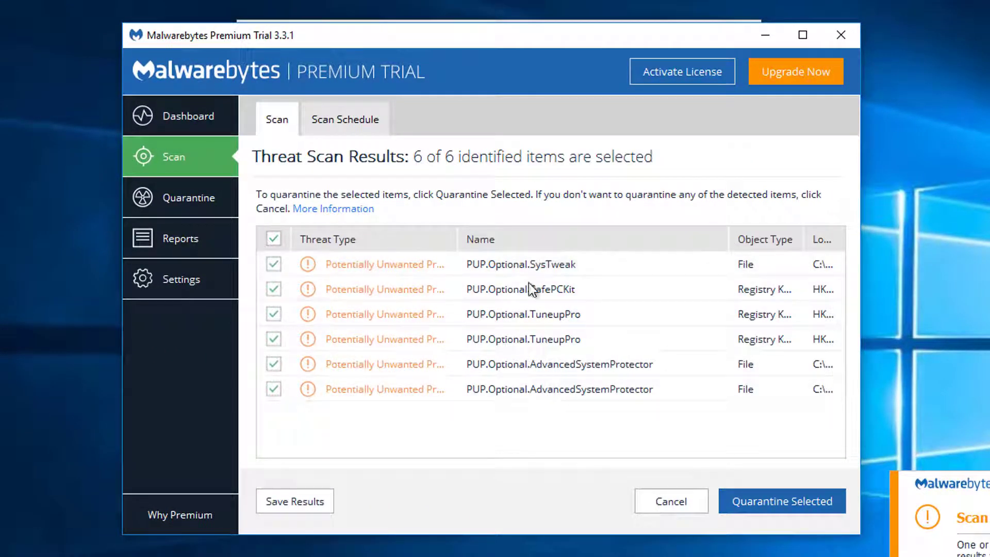
Quarantine all six detected PUPs, keeping both TuneupPro entries checked.
left_click(531, 340)
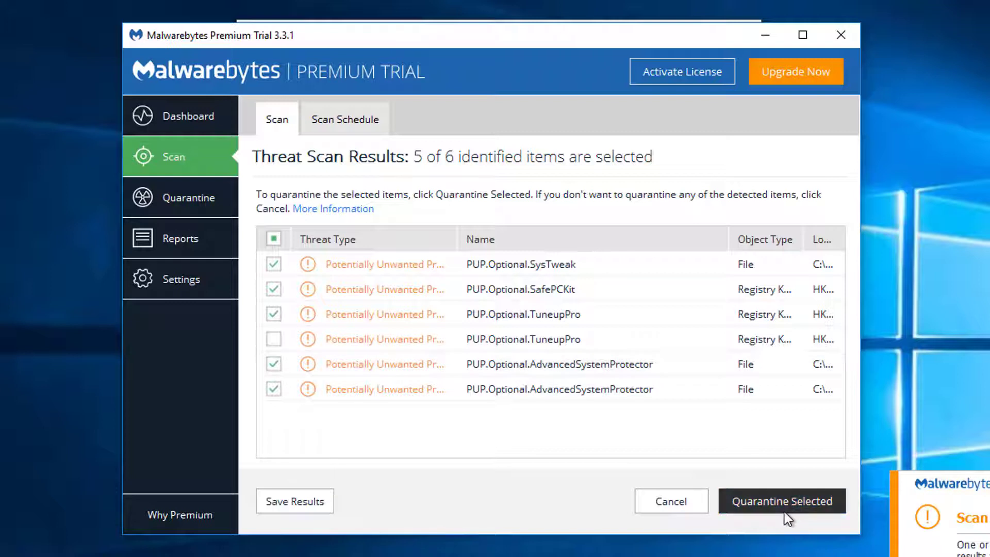
left_click(771, 495)
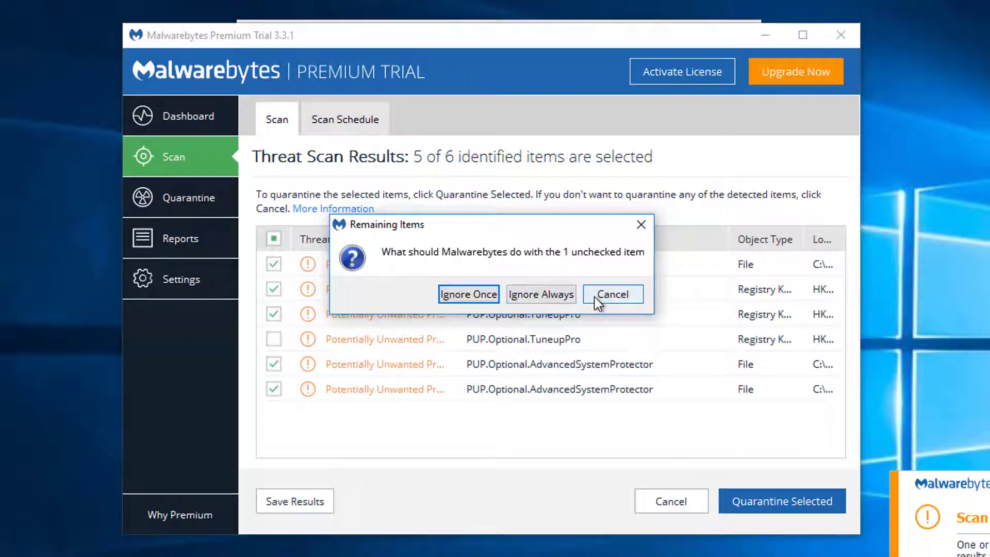
left_click(613, 296)
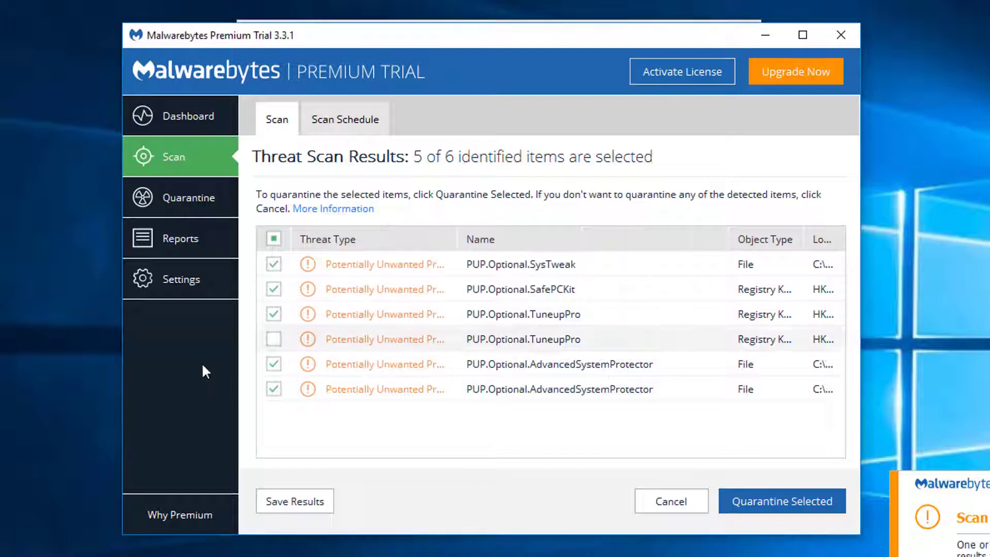
left_click(274, 339)
left_click(778, 509)
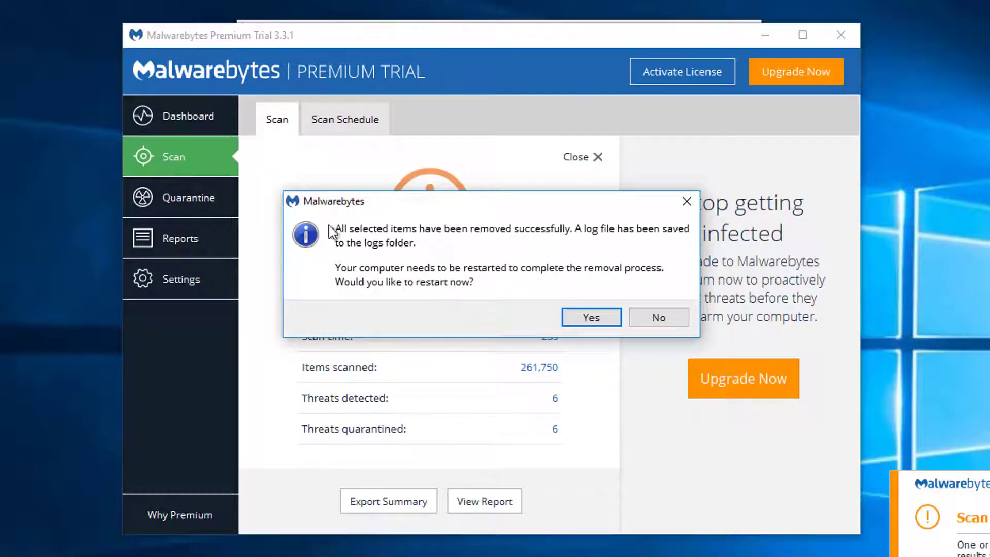
Restart Windows to finish removal, then close Malwarebytes' 6-of-6 quarantine summary.
left_click(582, 318)
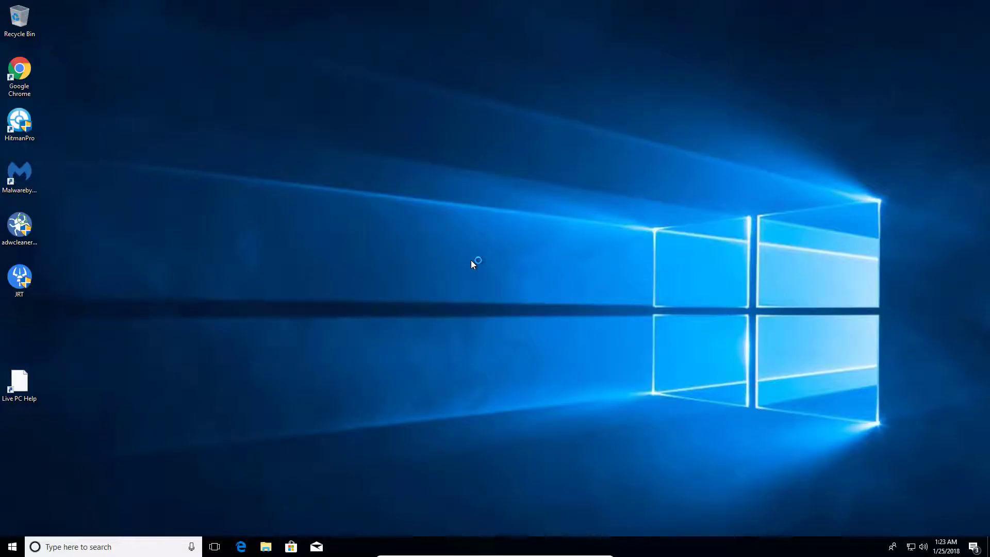
right_click(11, 390)
left_click(461, 479)
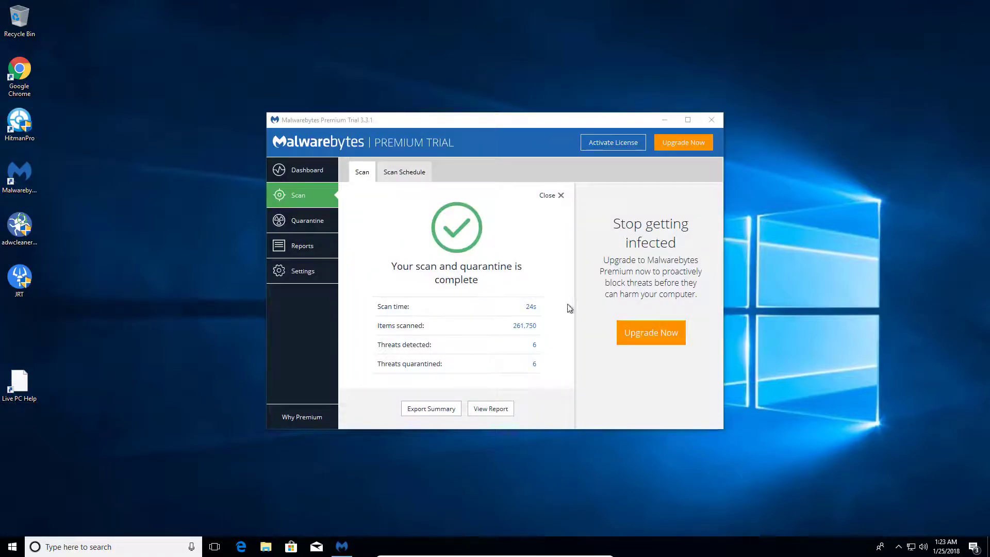
left_click(710, 120)
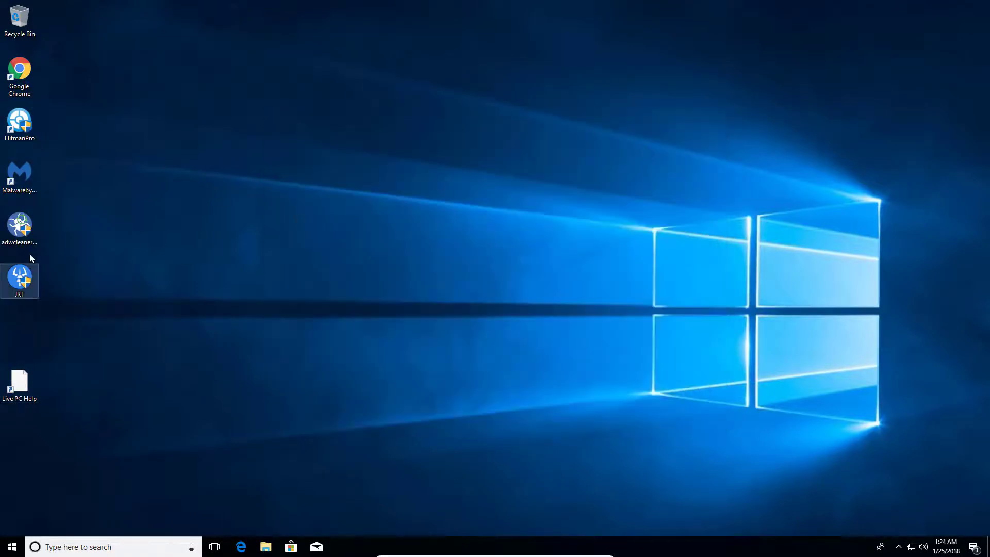
Run Junkware Removal Tool, allow it through UAC, and continue past the disclaimer and restore-point error.
double_click(32, 274)
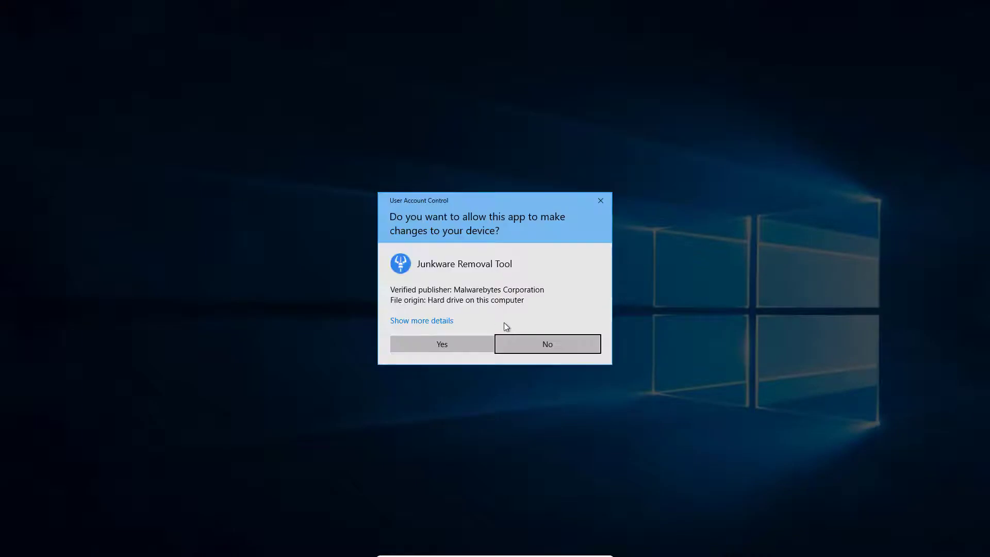
left_click(451, 343)
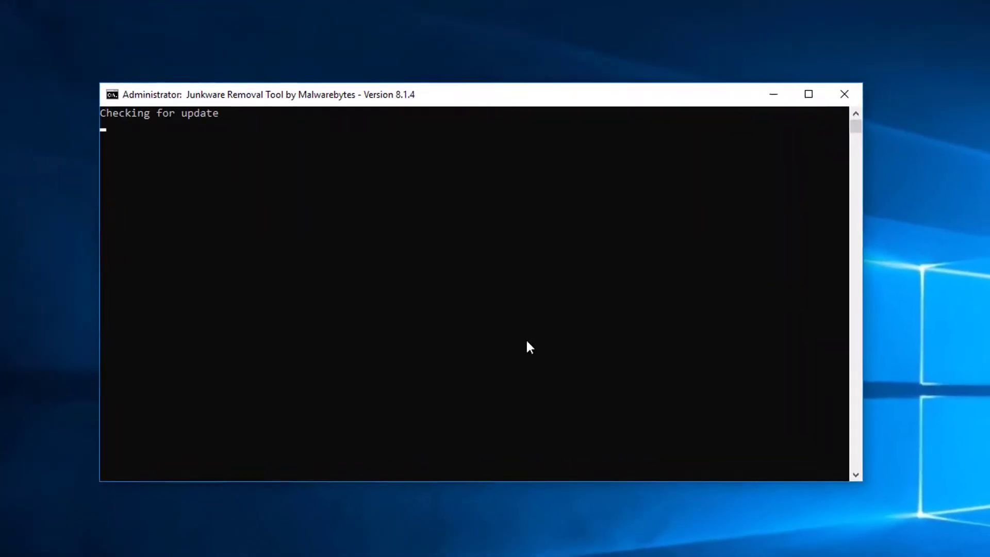
left_click(415, 380)
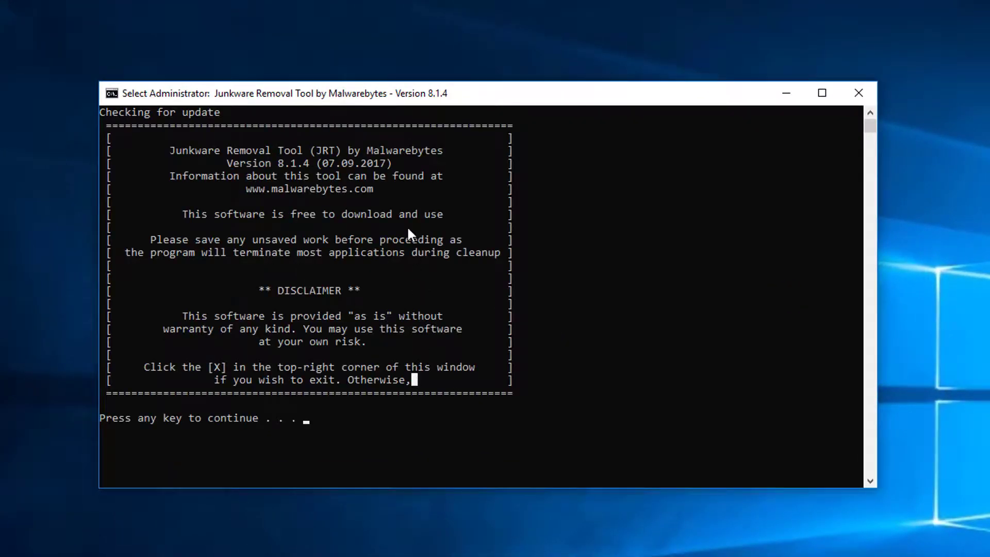
key("Return")
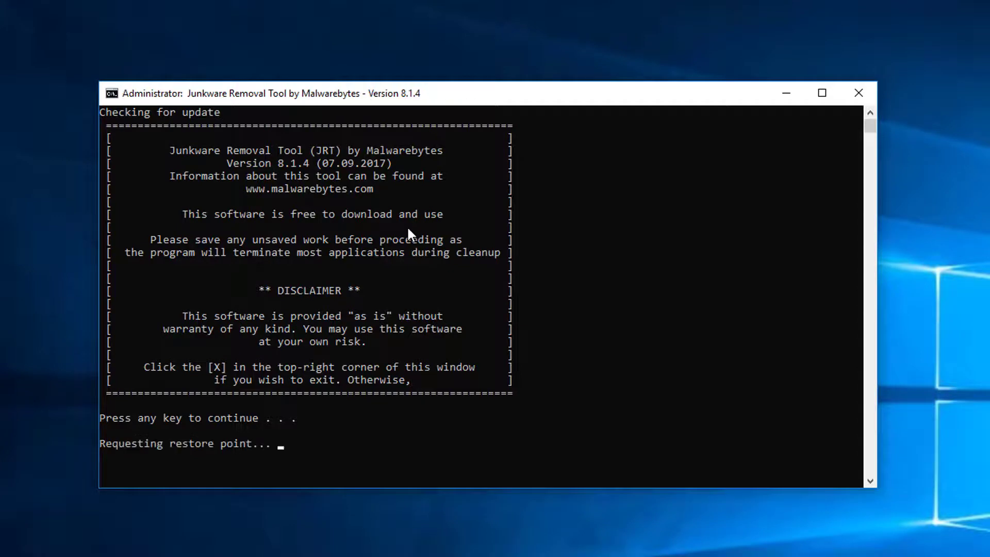
key("Return")
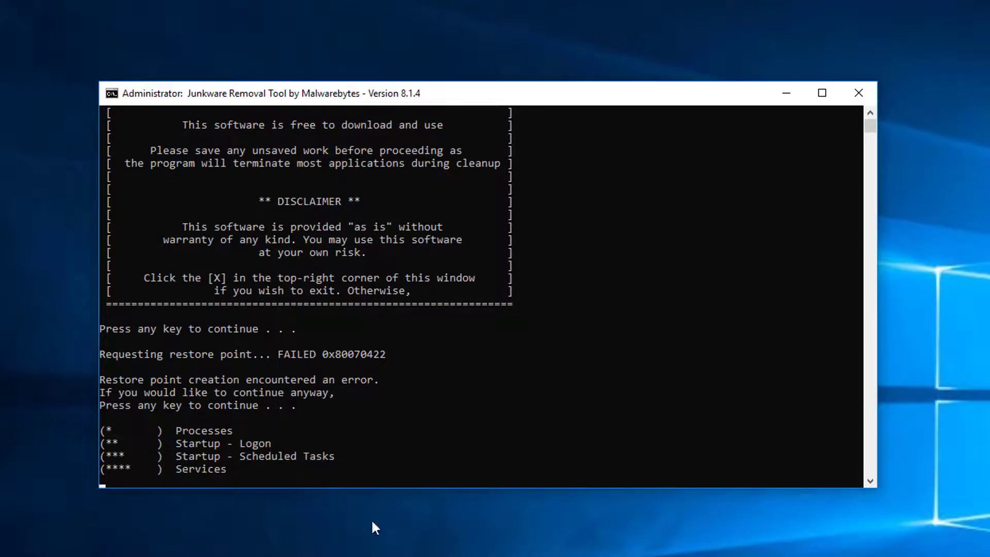